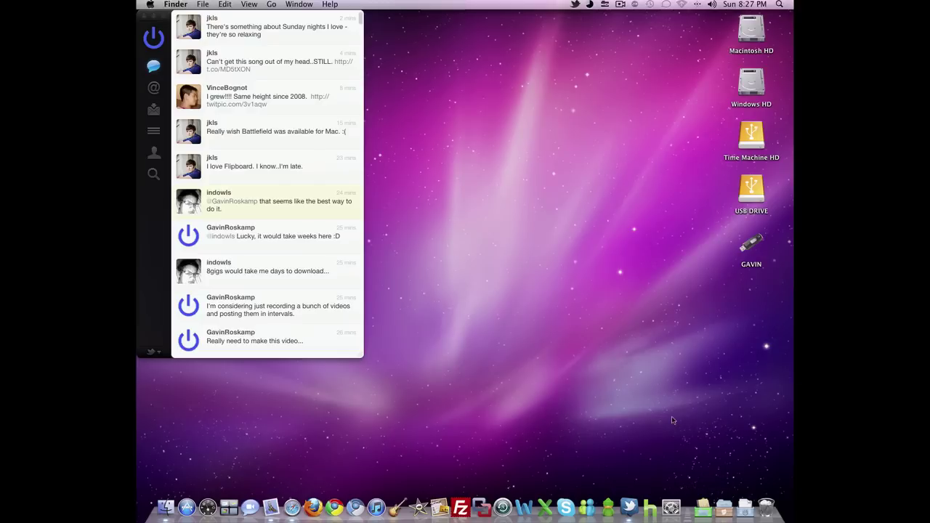
Look up the DarwiinRemote application in the application launcher
key("ctrl+space")
type("darwiin")
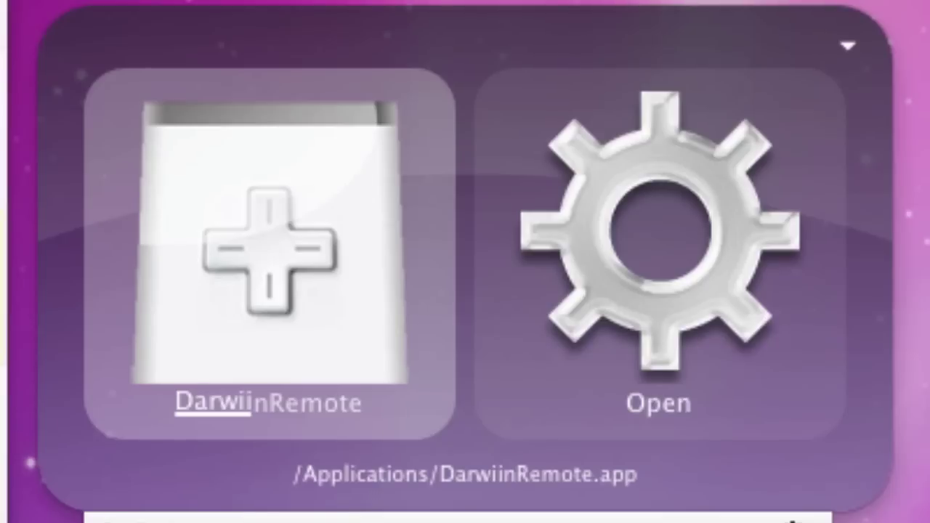
key("Return")
key("ctrl+space")
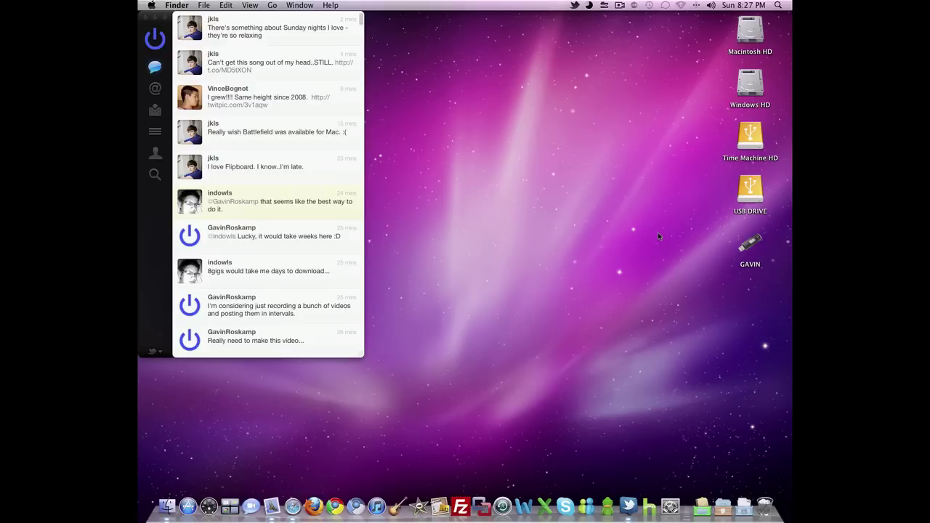
Launch Nestopia and open the Super Mario Bros.nes game from the NES folder
key("ctrl+space")
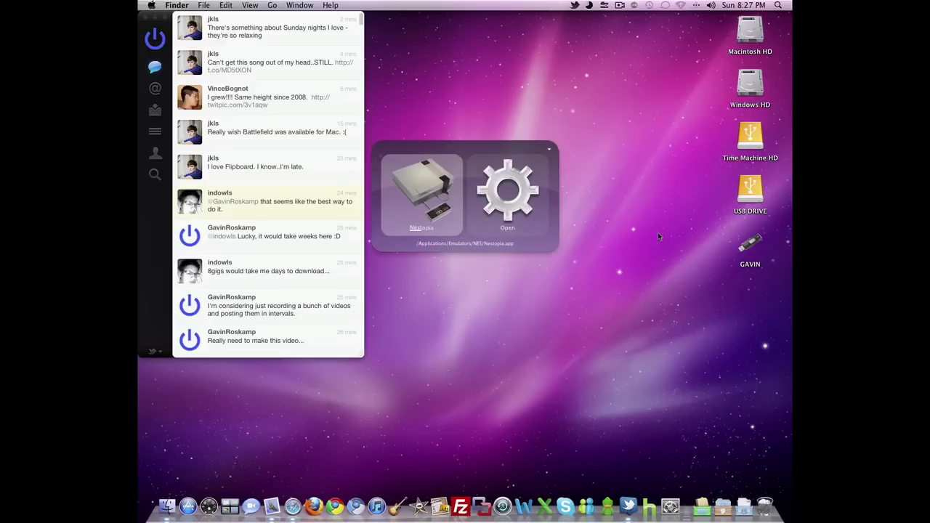
key("Return")
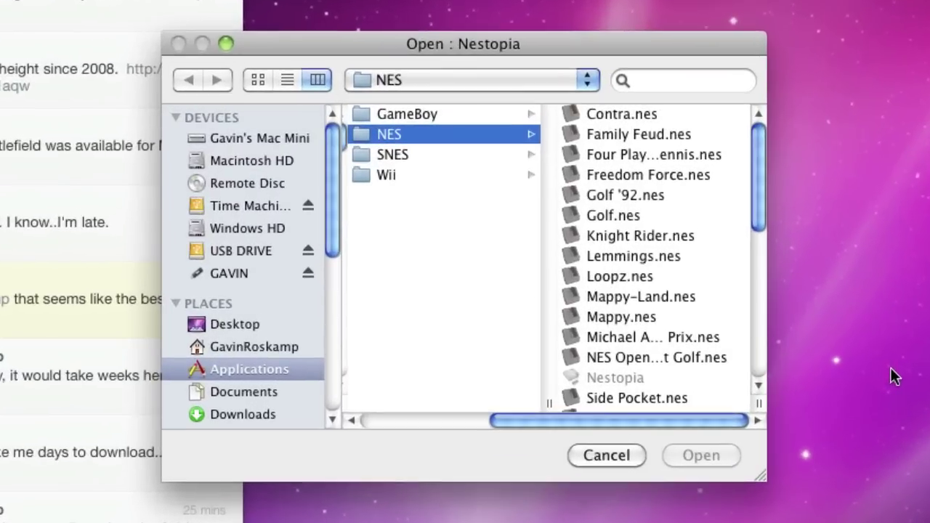
scroll(650, 291, "down", 8)
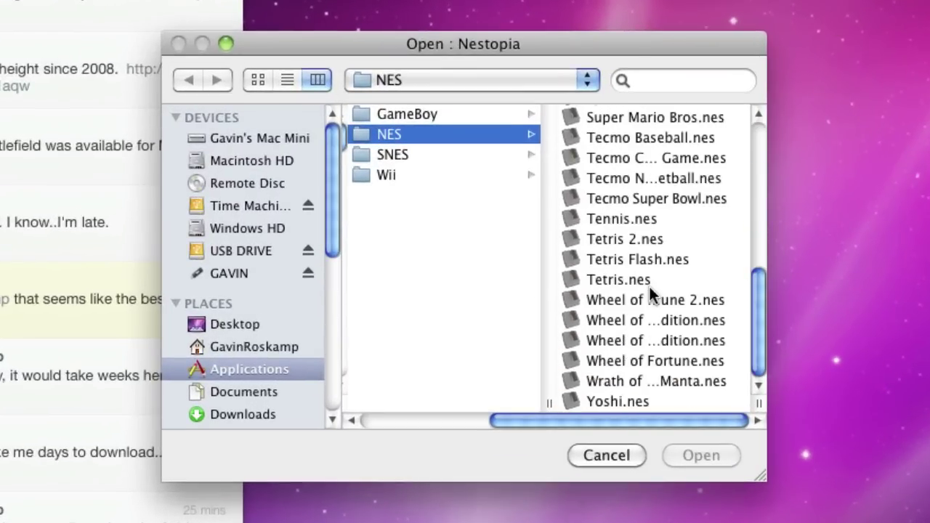
scroll(649, 286, "up", 5)
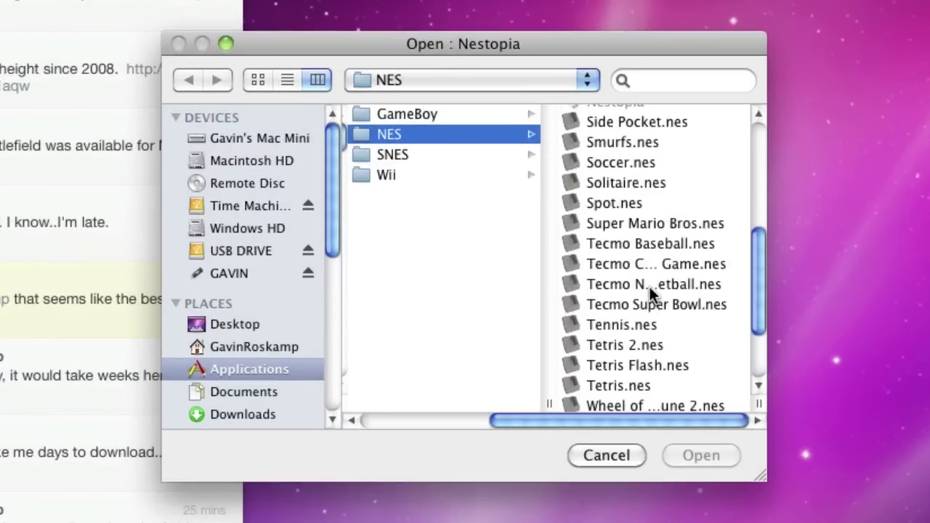
left_click(649, 227)
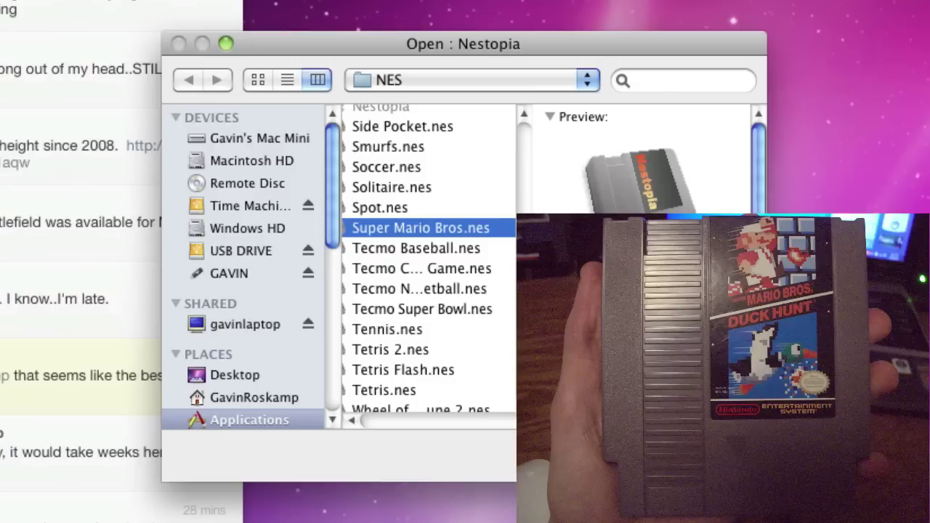
scroll(468, 233, "up", 5)
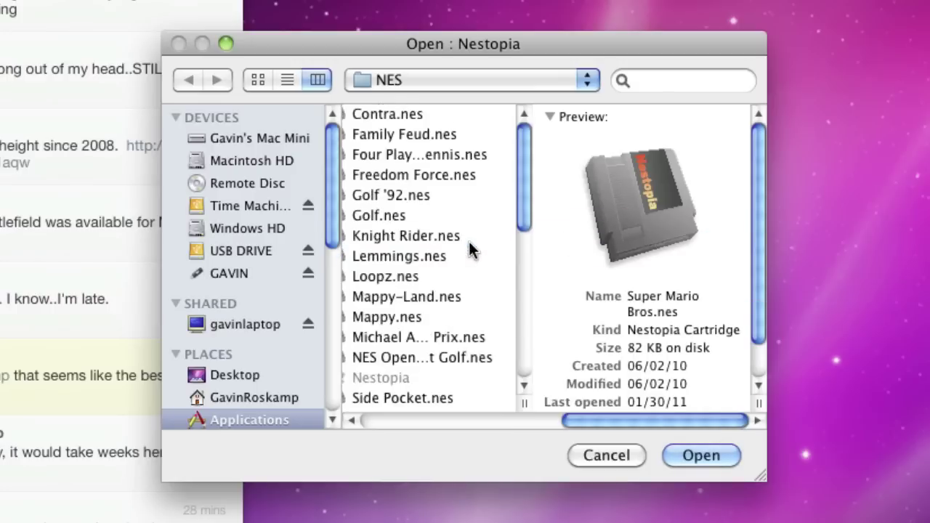
scroll(471, 251, "down", 4)
scroll(468, 254, "down", 4)
scroll(436, 255, "up", 2)
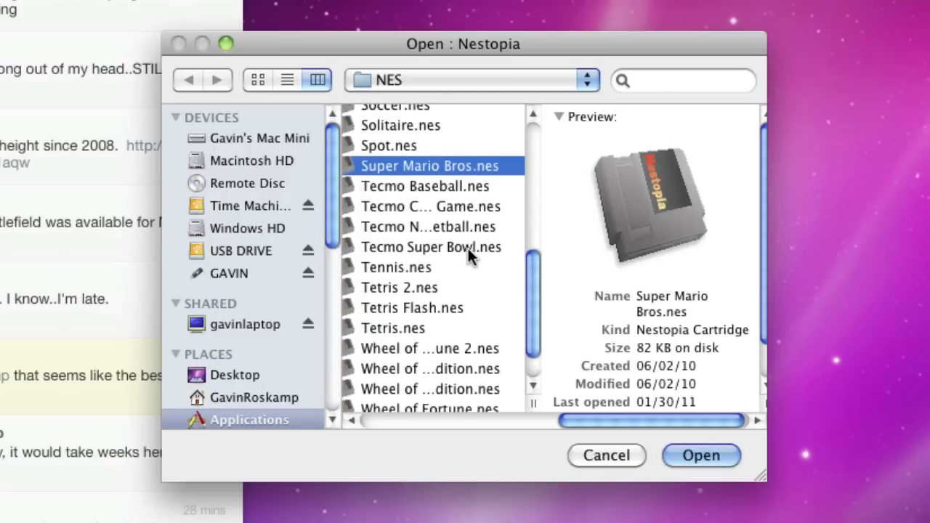
left_click(720, 452)
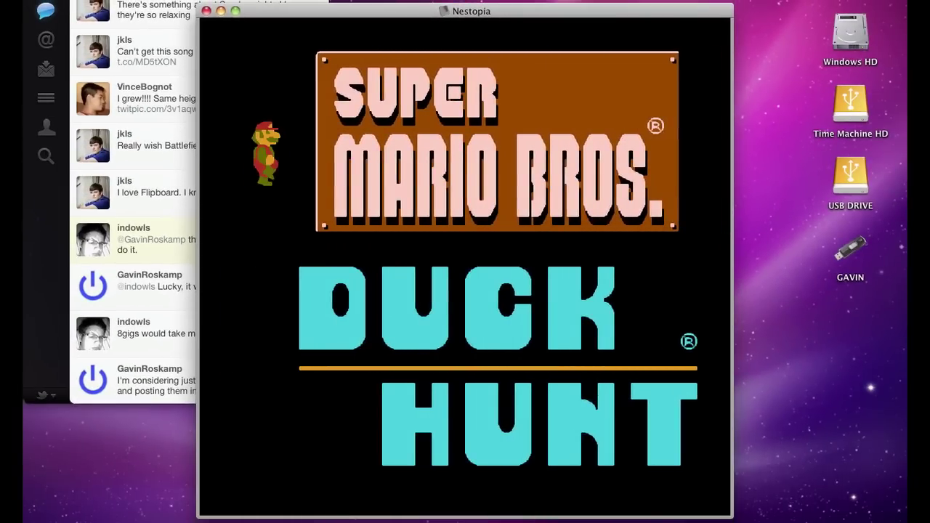
Examine the keyboard layout for controller emulation in the emulator's preferences and quit Nestopia
left_click(87, 0)
left_click(88, 0)
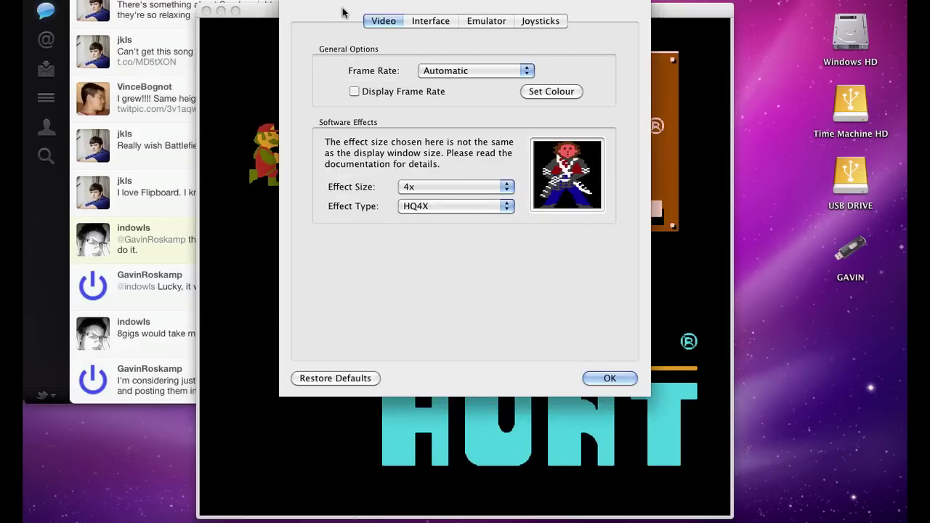
left_click(528, 22)
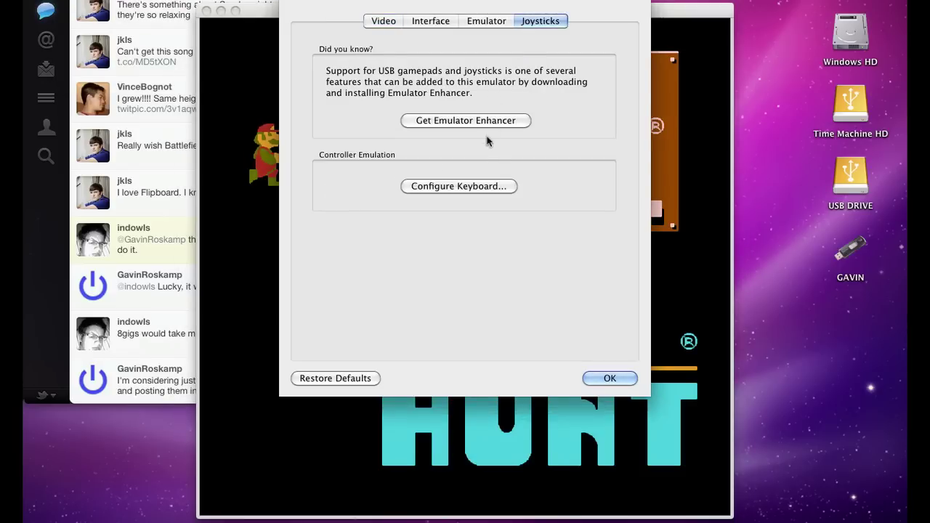
left_click(480, 186)
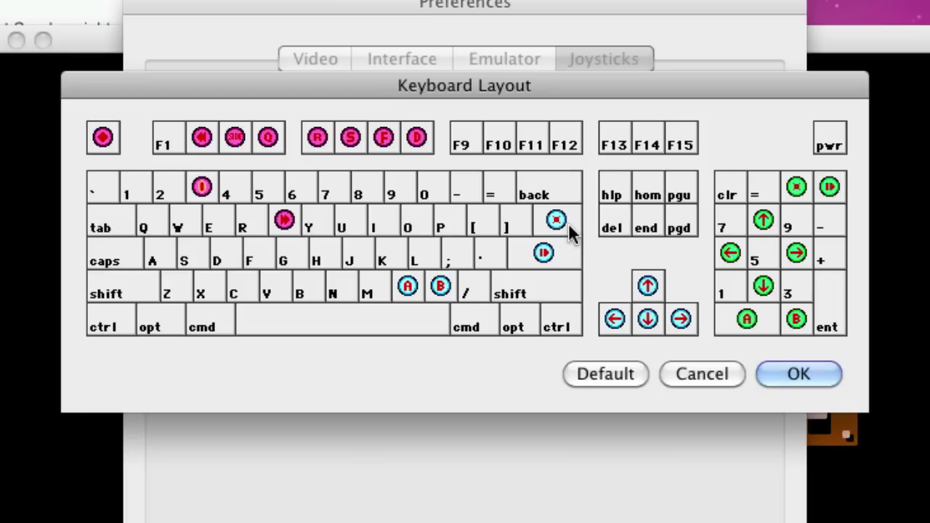
left_click(799, 374)
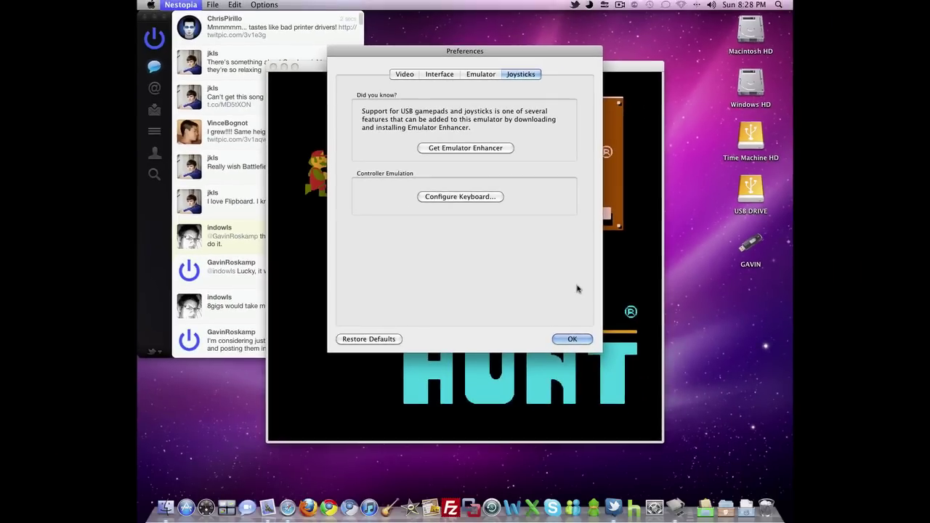
left_click(572, 340)
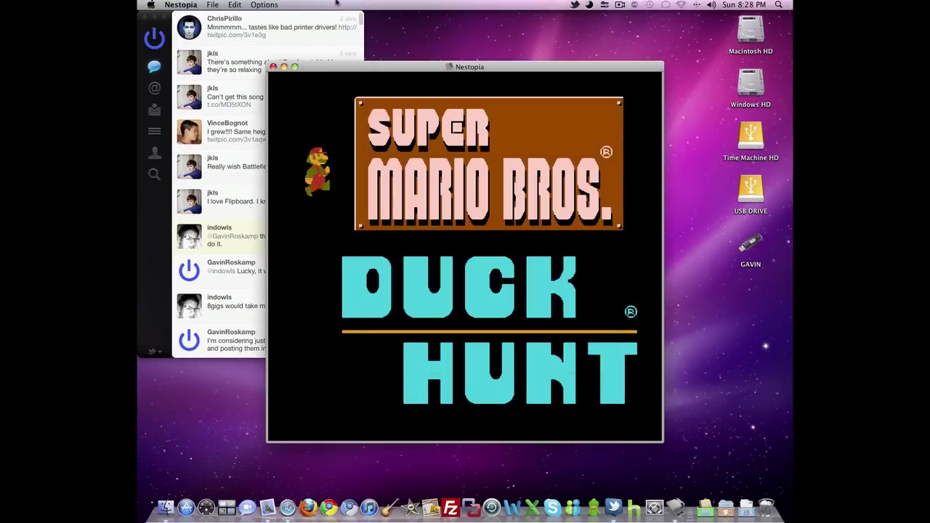
left_click(185, 4)
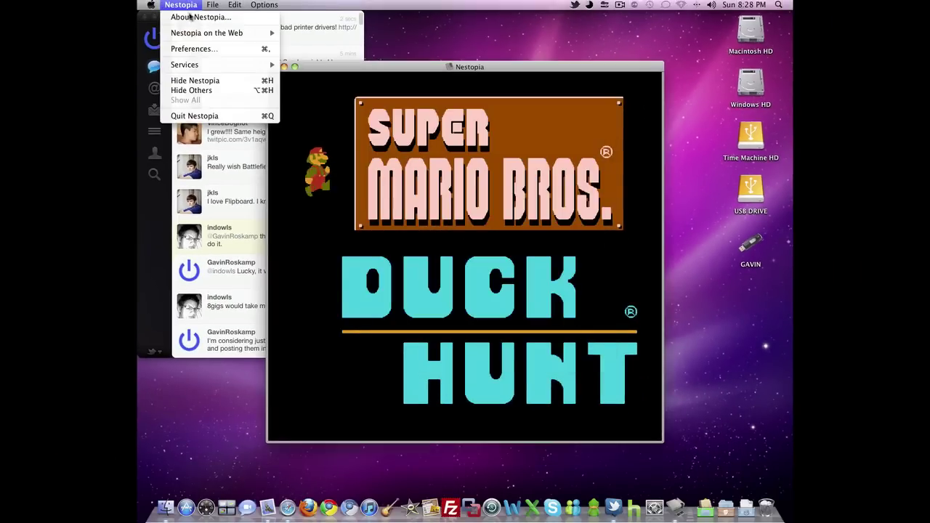
left_click(202, 115)
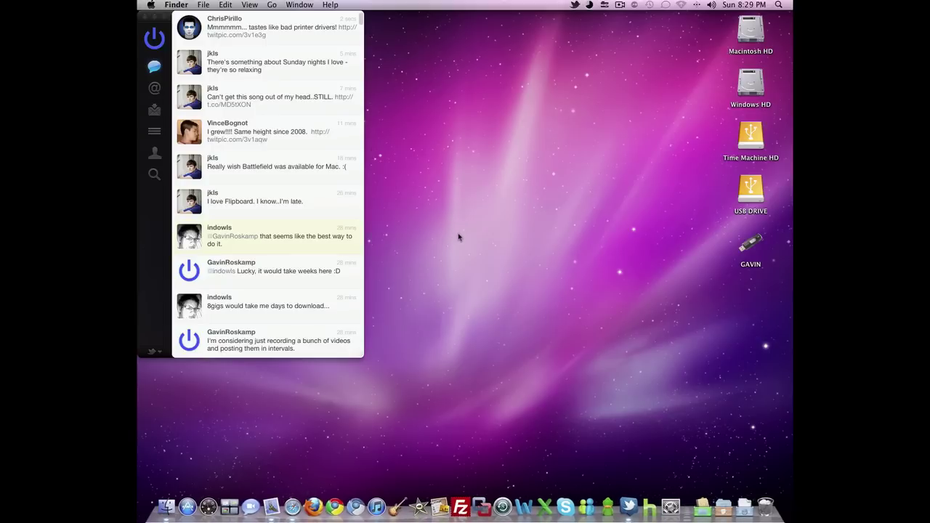
Launch DarwiinRemote and connect the Wiimote
key("ctrl+space")
type("nesto")
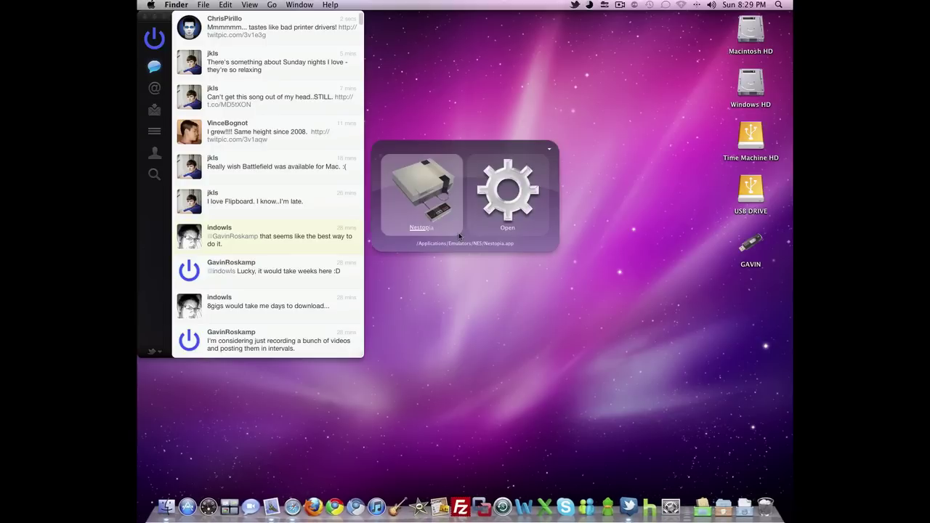
type("darw")
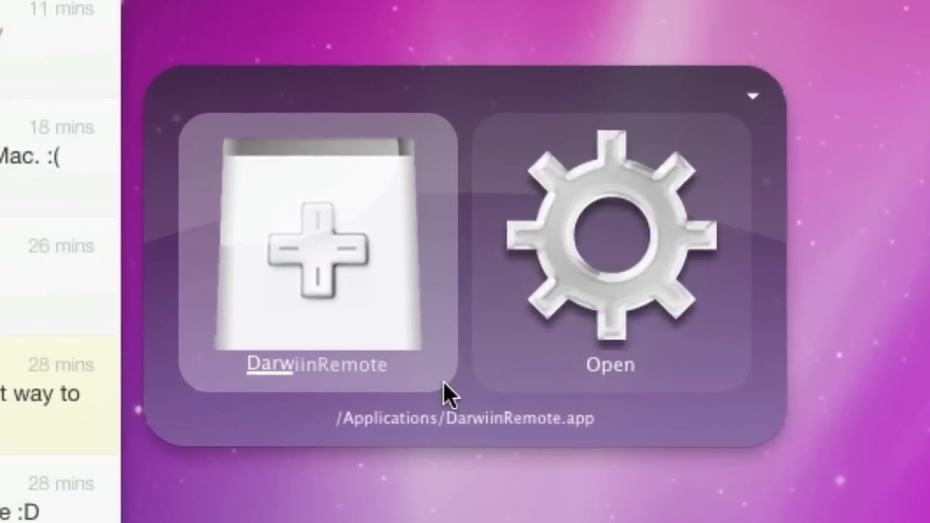
key("Return")
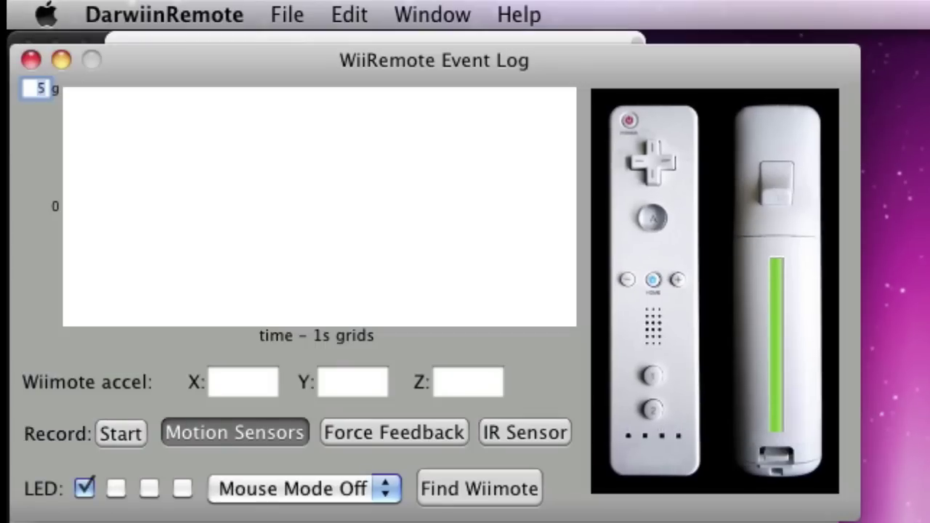
left_click(528, 489)
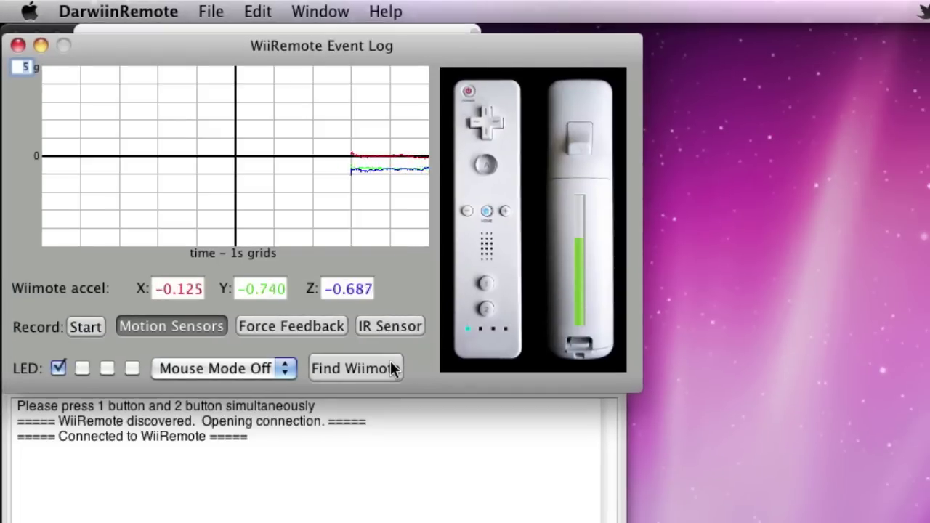
Select the Nestopia key configuration in DarwiinRemote's preferences
left_click(174, 8)
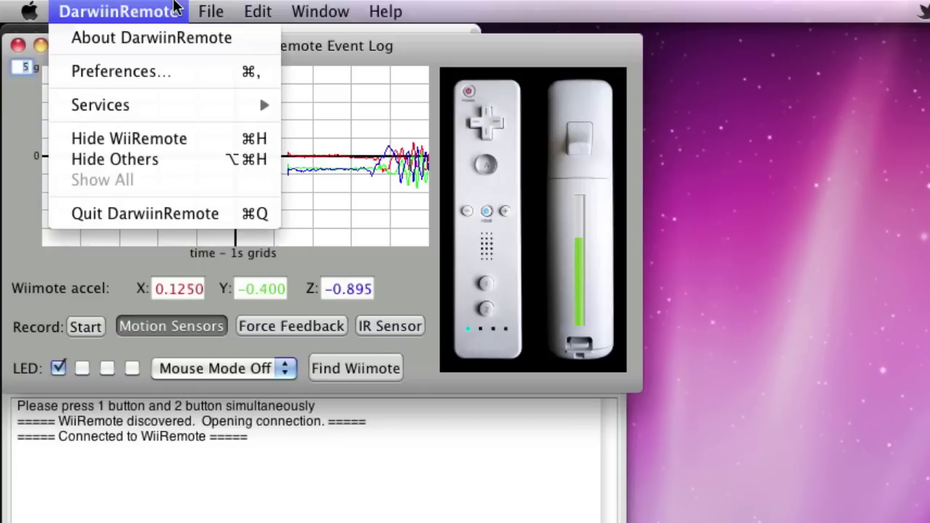
left_click(188, 74)
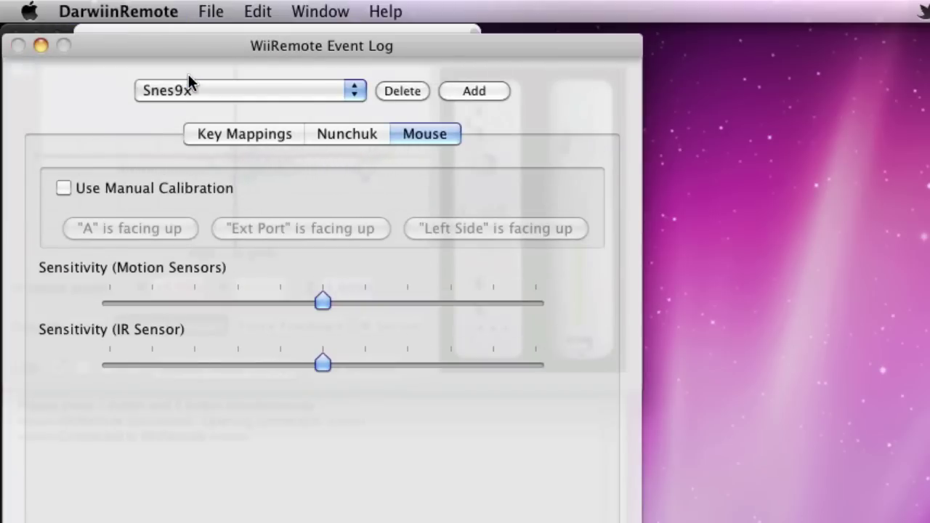
left_click(473, 91)
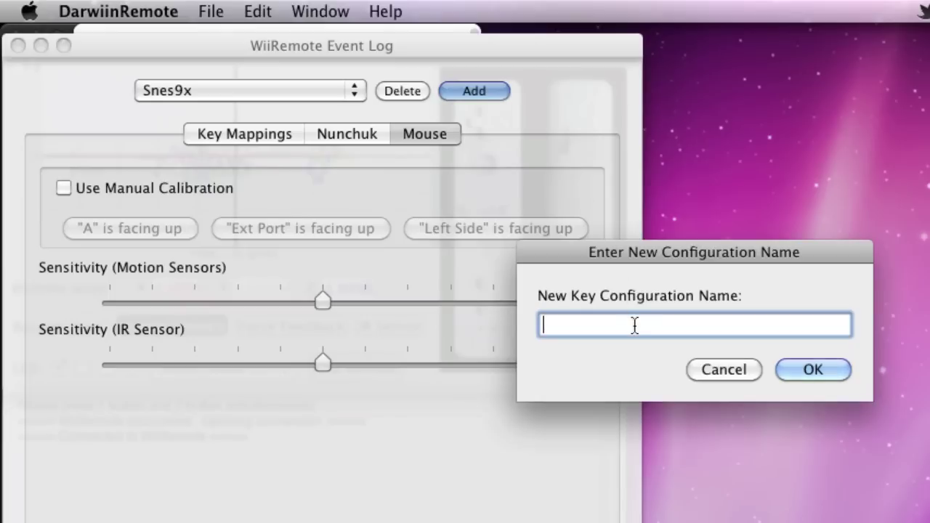
left_click(707, 375)
left_click(317, 96)
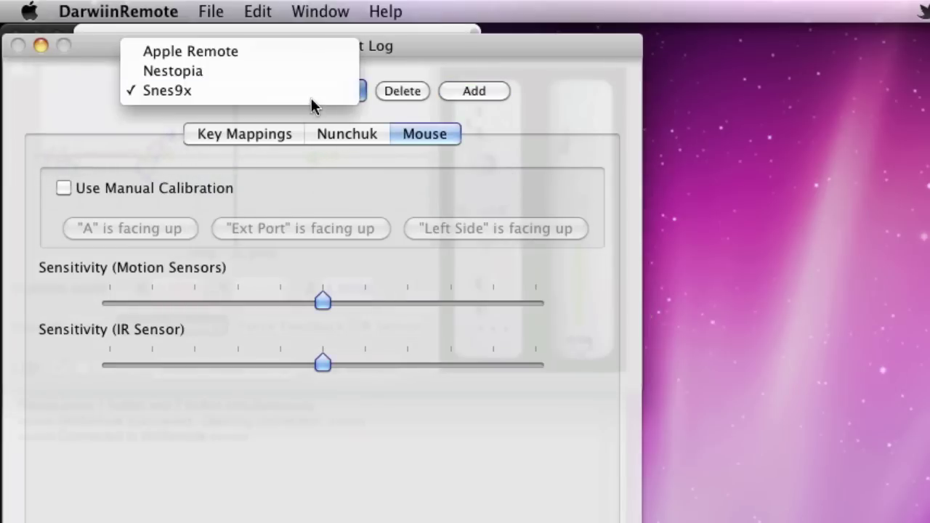
left_click(301, 77)
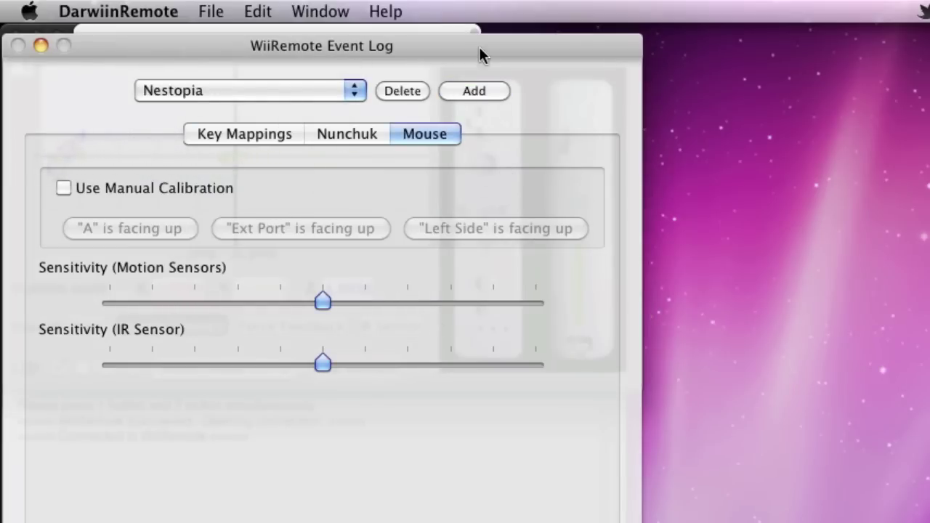
Review the Wiimote key mappings of the Nestopia configuration and accept the preferences
left_click_drag(482, 52, 883, 28)
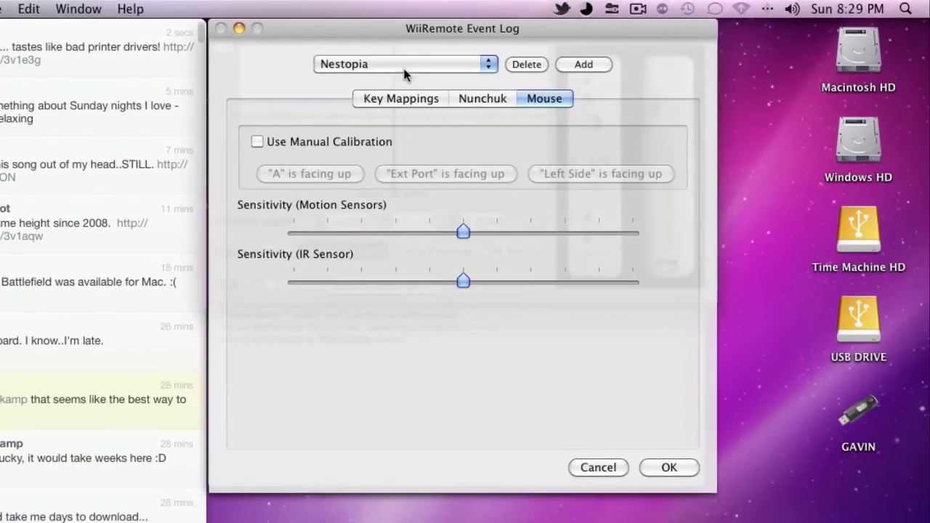
left_click(413, 99)
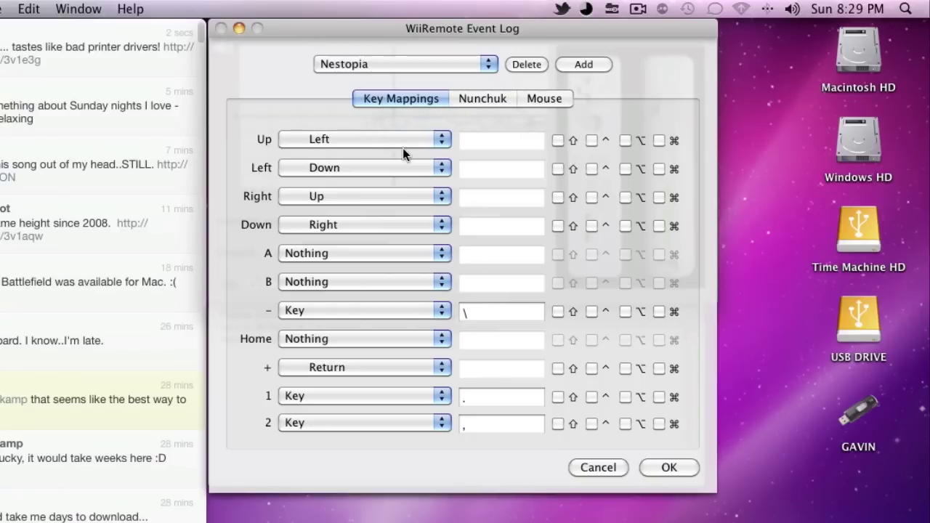
left_click(667, 471)
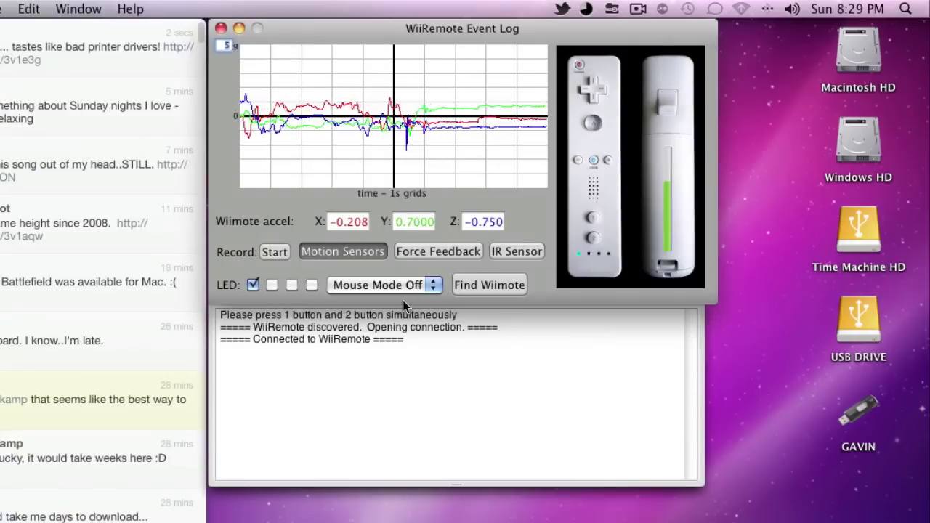
Switch to Nestopia by launching it and load Super Mario Bros.nes from the NES folder
key("ctrl+space")
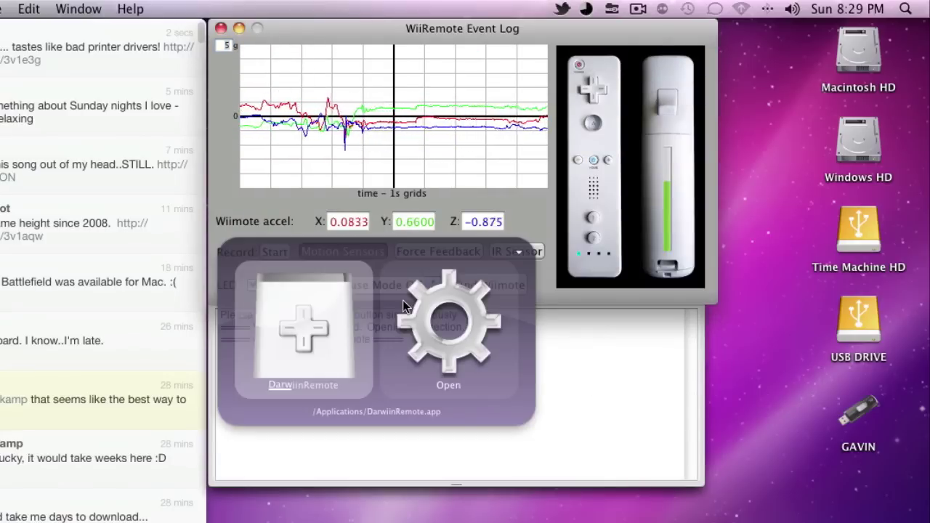
type("nes")
key("Return")
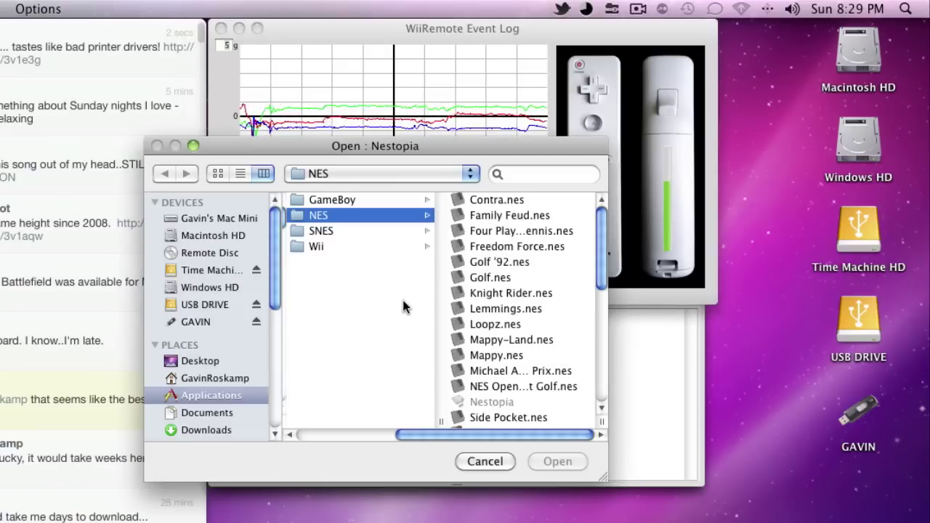
scroll(520, 367, "down", 3)
left_click(523, 365)
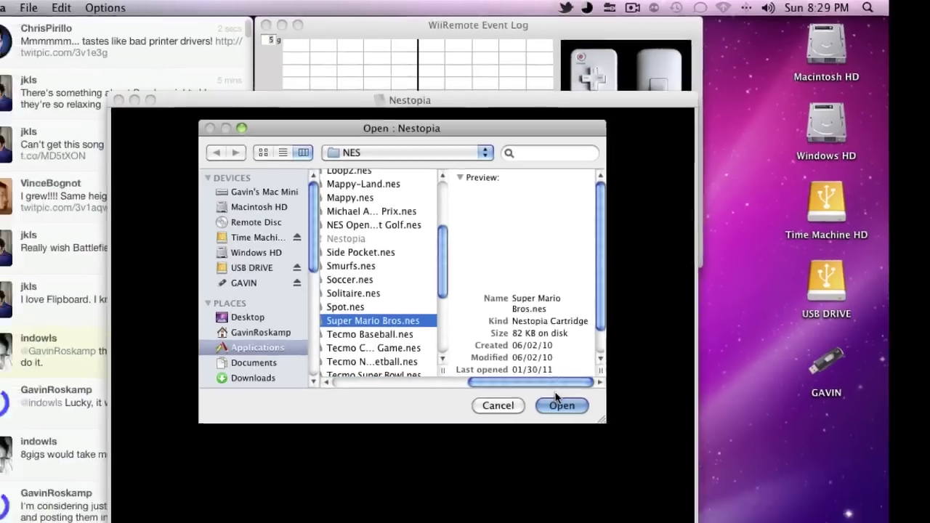
left_click(557, 462)
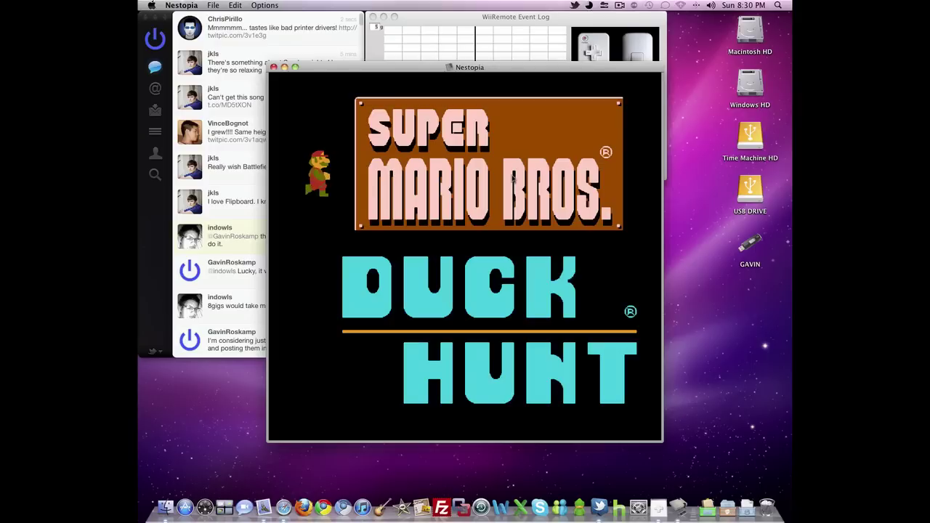
Choose Super Mario Bros. on the cartridge's title screen and start a 1 player game
key("Return")
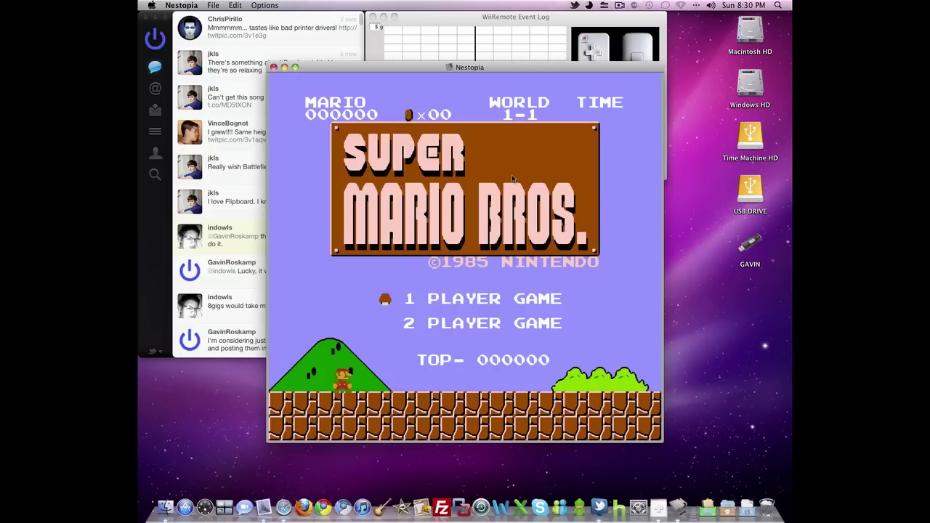
key("Return")
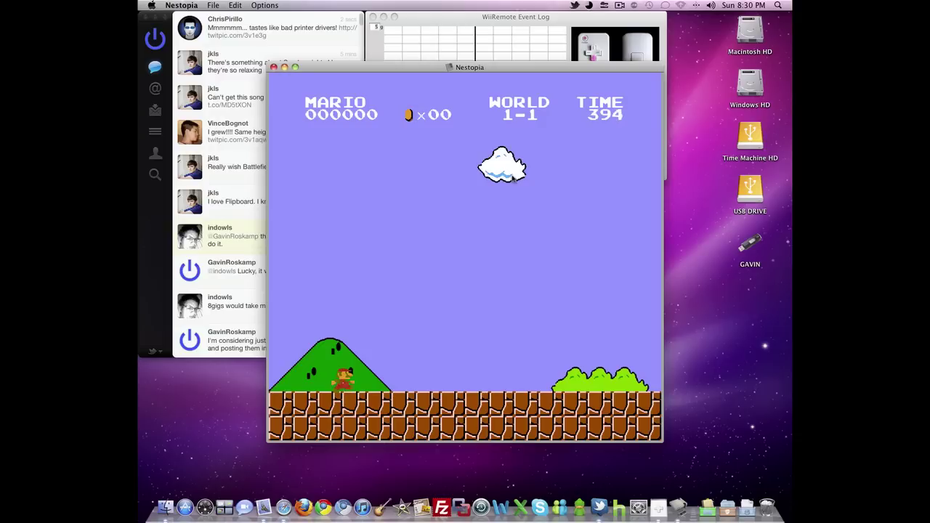
Run Mario through the start of World 1-1, hitting the question blocks, collecting the mushroom and reaching the first green pipe
key("Right")
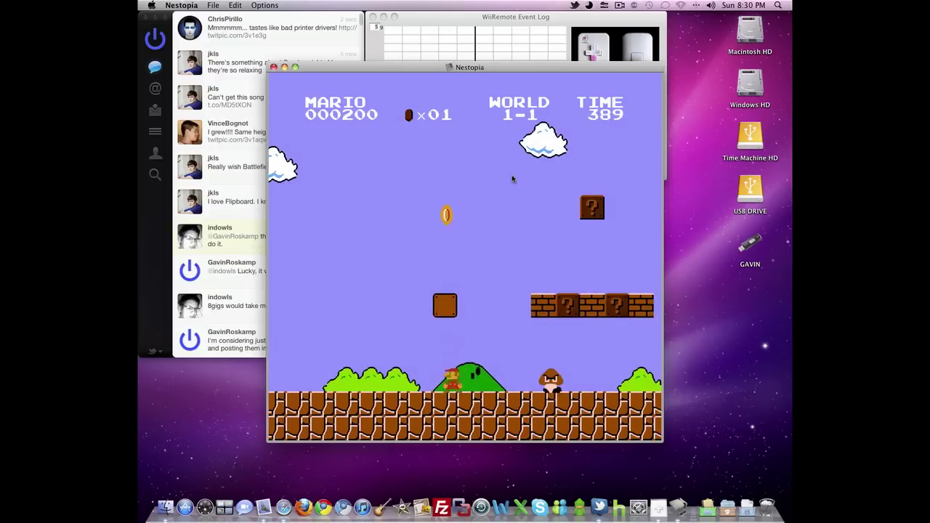
key("Right")
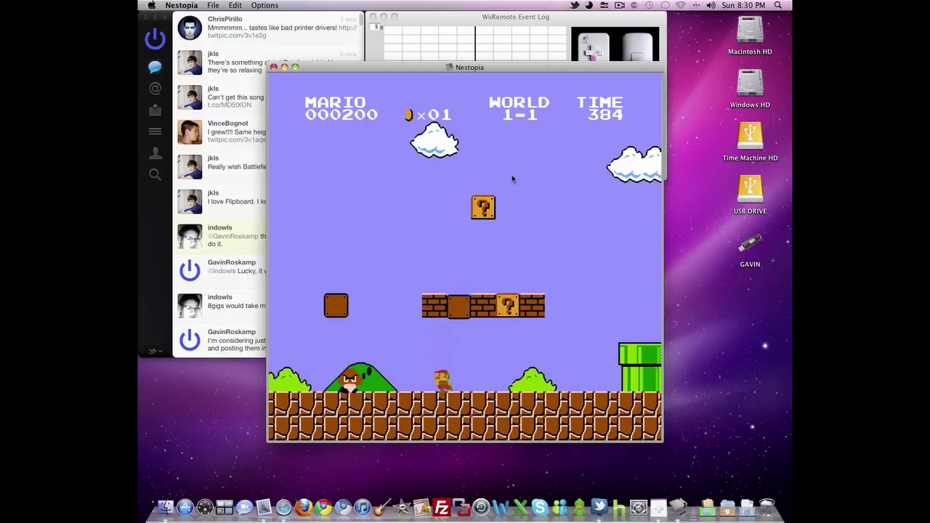
key("x")
key("Right")
key("x")
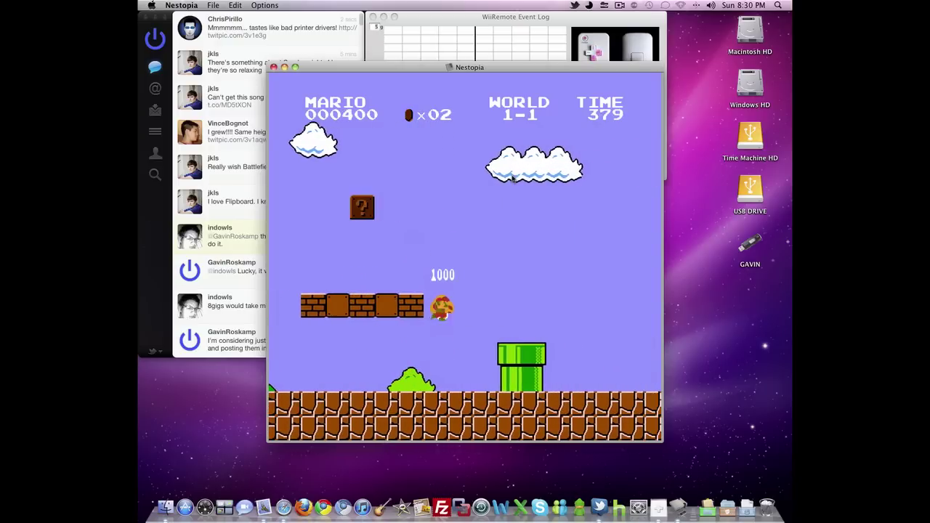
key("Right")
key("x")
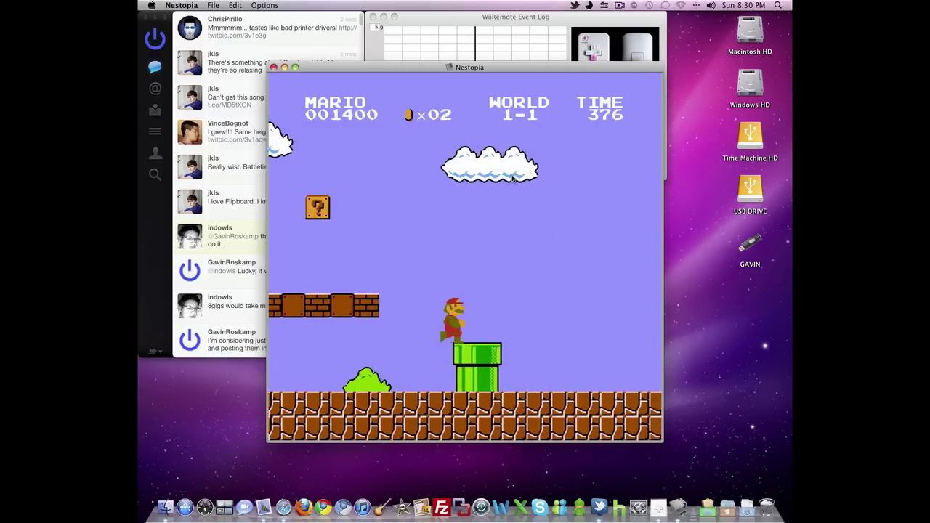
Guide Mario onward over the green pipes and Goombas and across the ground gaps in World 1-1
key("Right")
key("x")
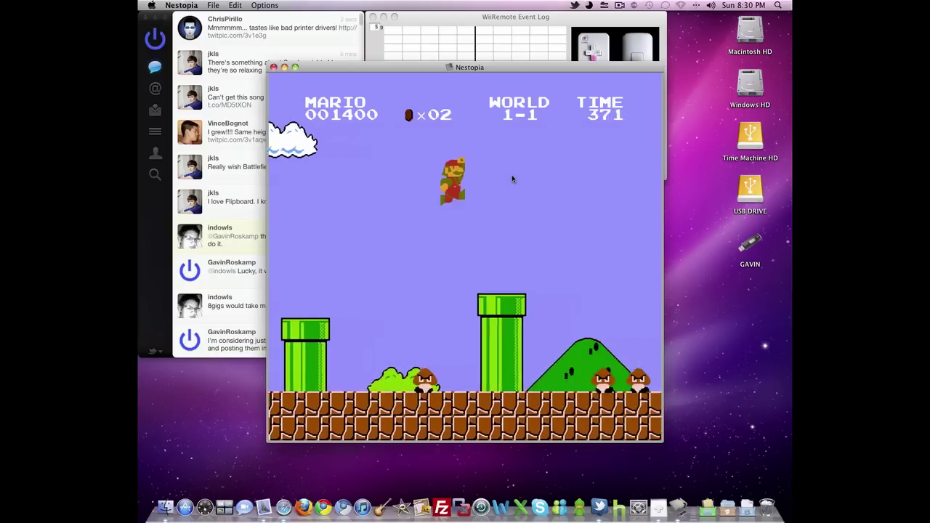
key("Right")
key("x")
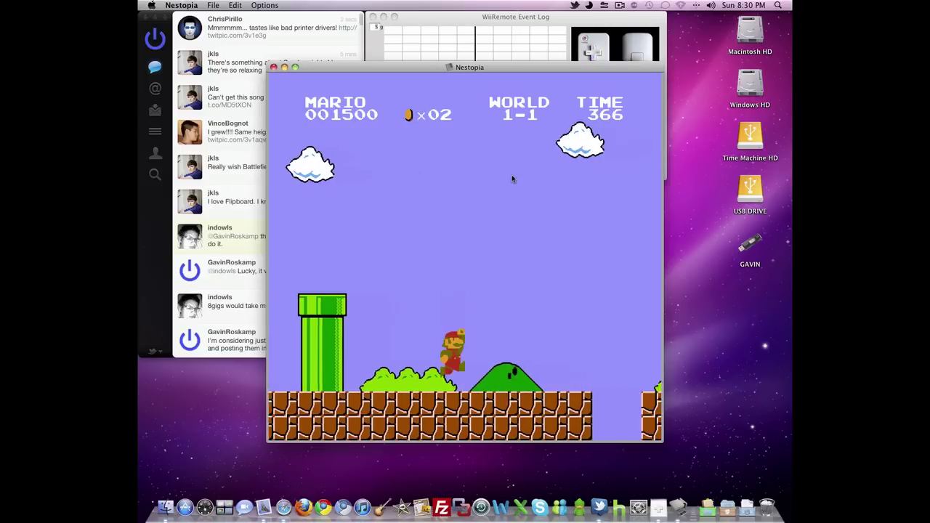
key("x")
key("Right")
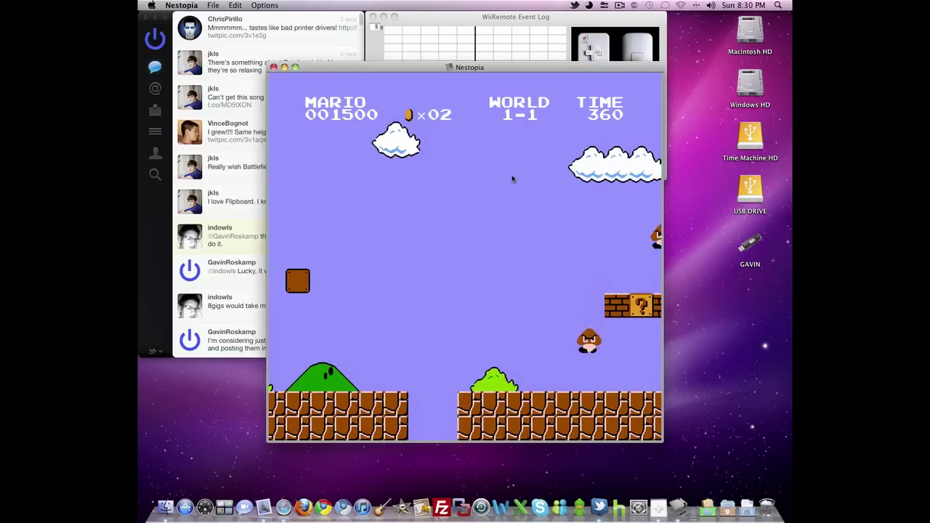
Quit Nestopia, switch to Snes9x and load the X-Men Mutant Apocalypse ROM from the Games folder
key("super+q")
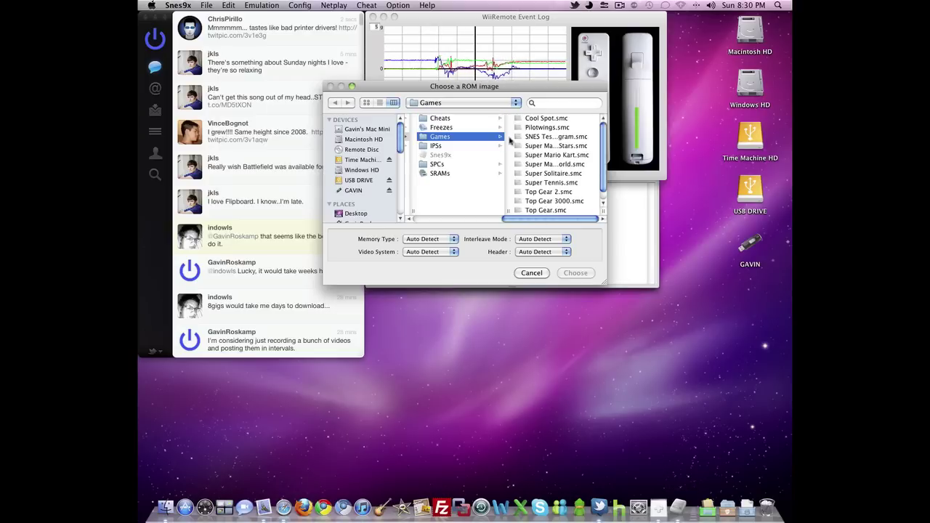
scroll(535, 147, "down", 1)
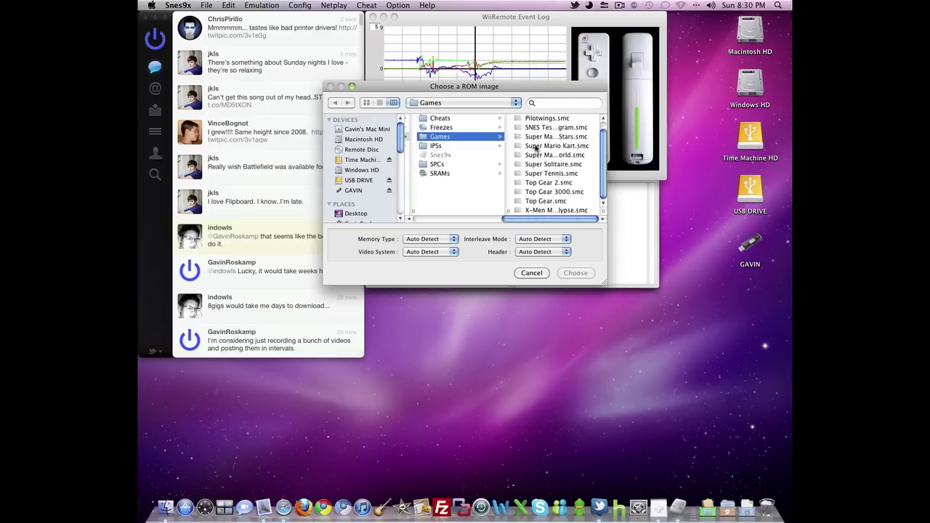
left_click(543, 211)
left_click(576, 273)
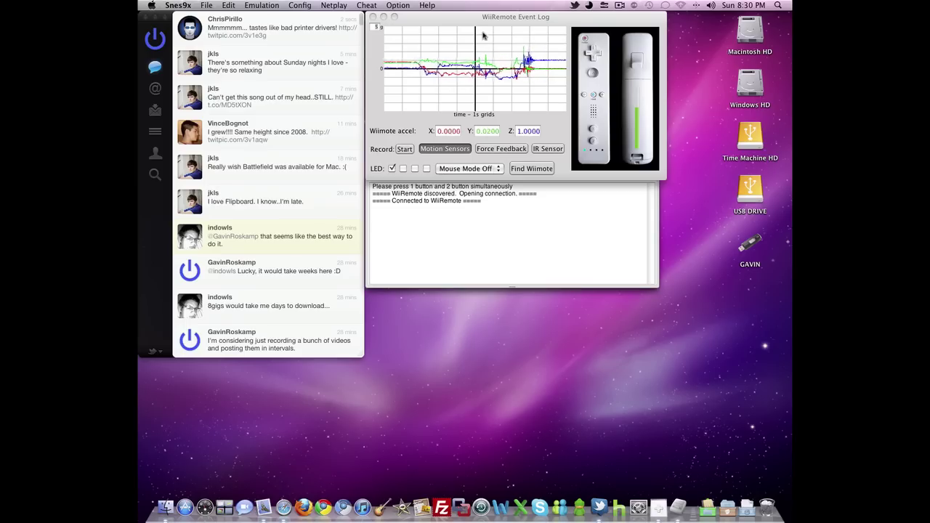
Switch to DarwiinRemote, select the Snes9x key configuration in its preferences and accept it
left_click(482, 24)
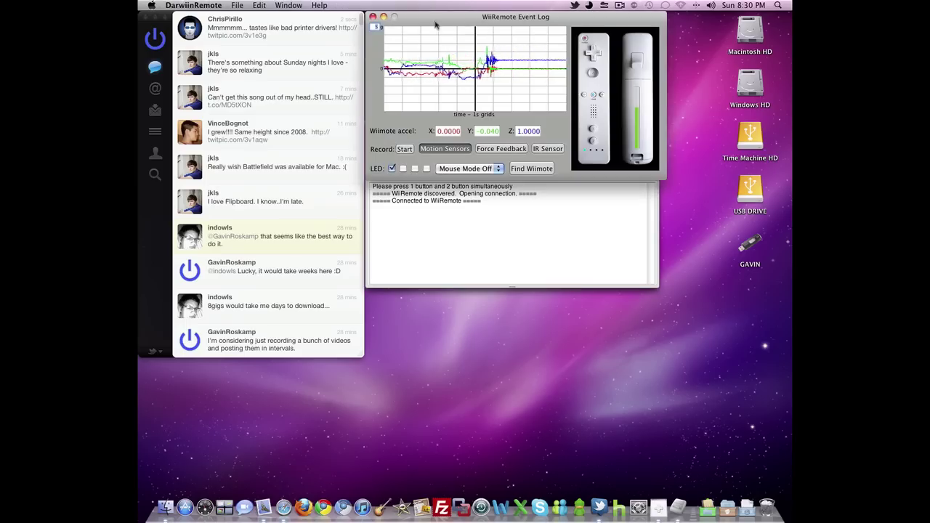
left_click(194, 5)
left_click(218, 35)
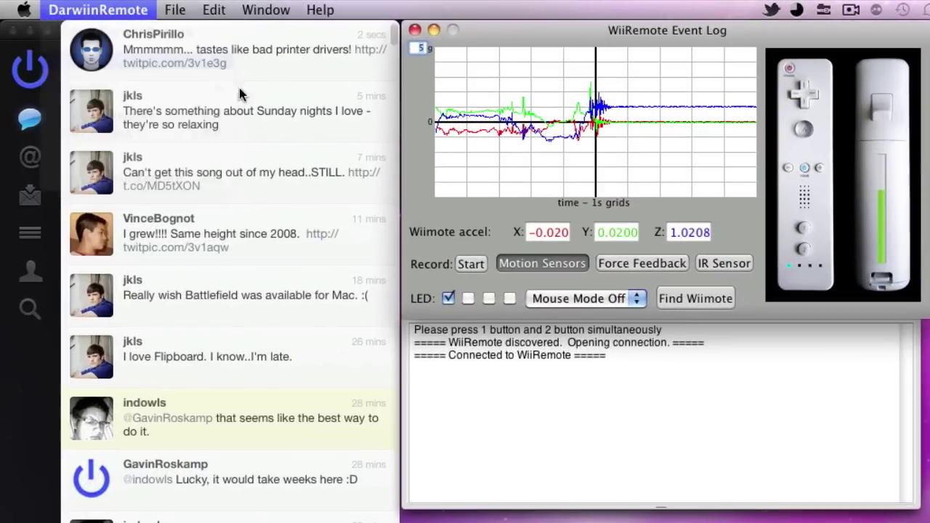
left_click(585, 64)
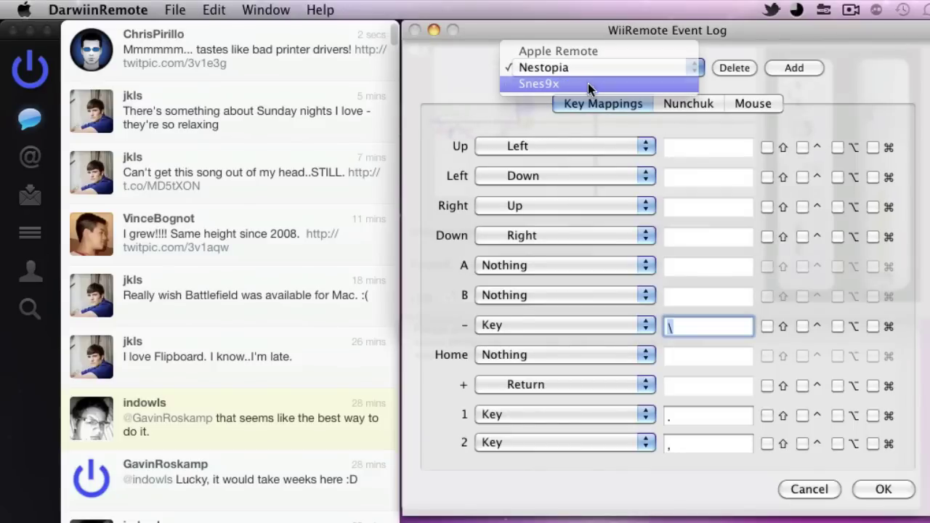
left_click(588, 83)
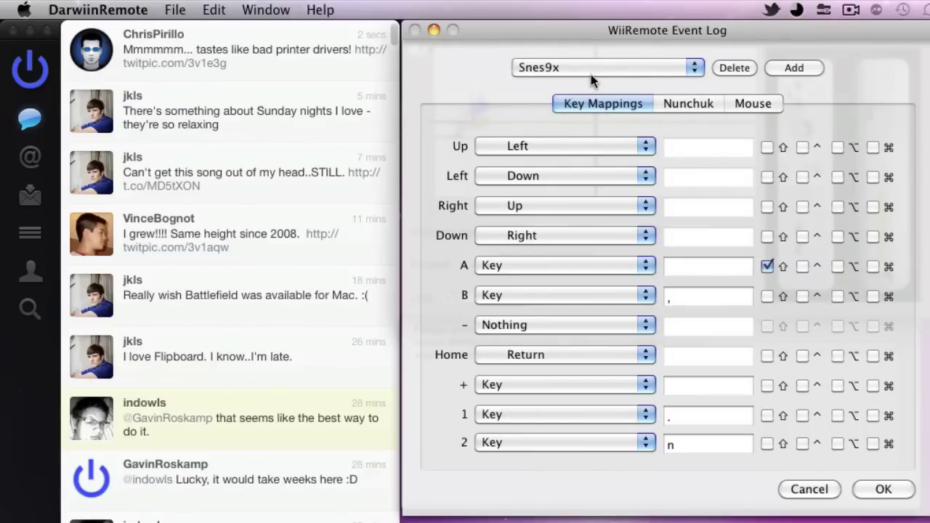
left_click(878, 492)
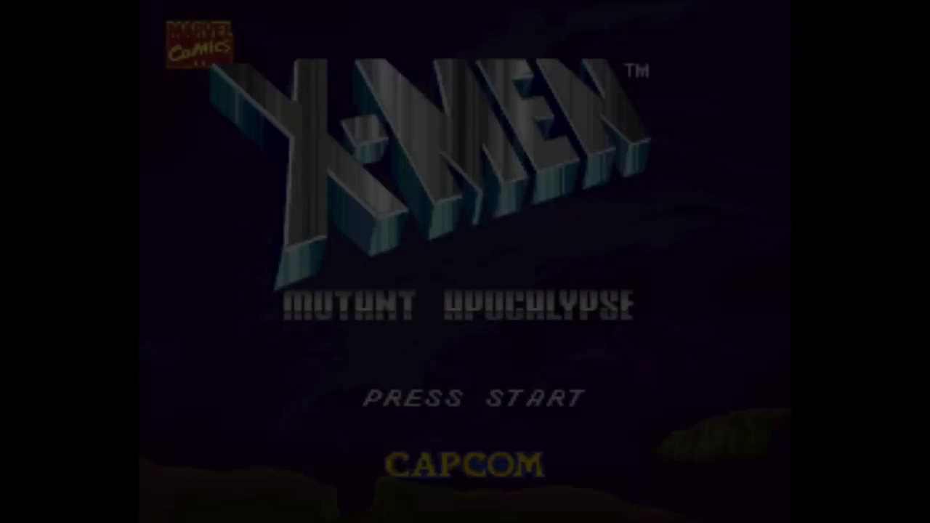
Start X-Men Mutant Apocalypse from its title screen and choose Gambit as the character
key("Return")
key("Down")
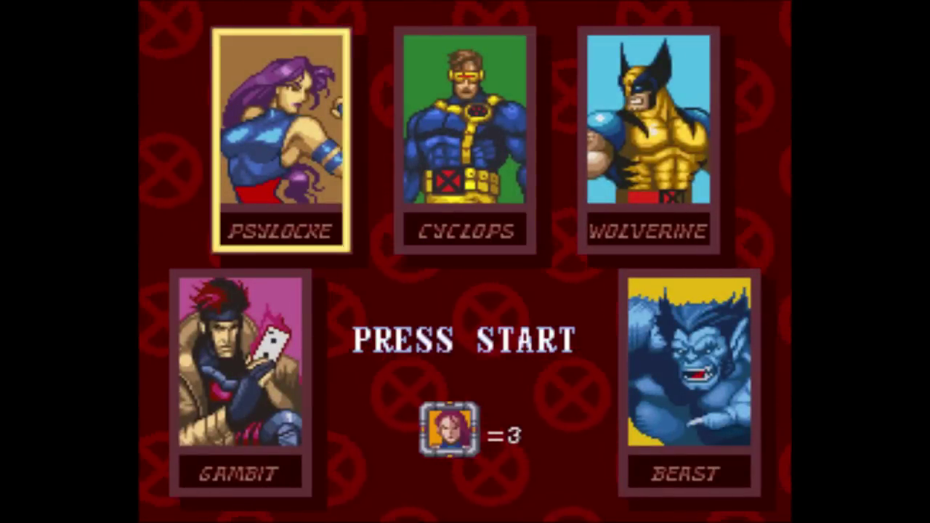
key("Down")
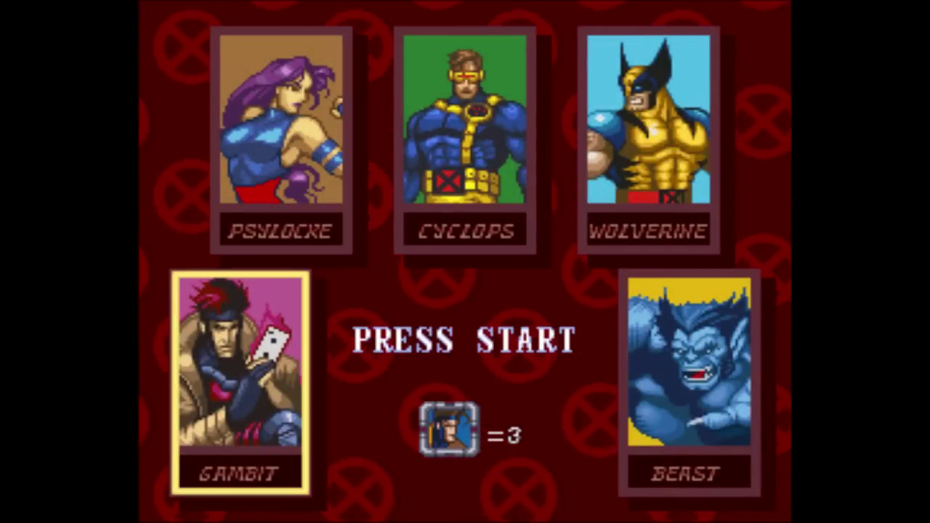
key("Return")
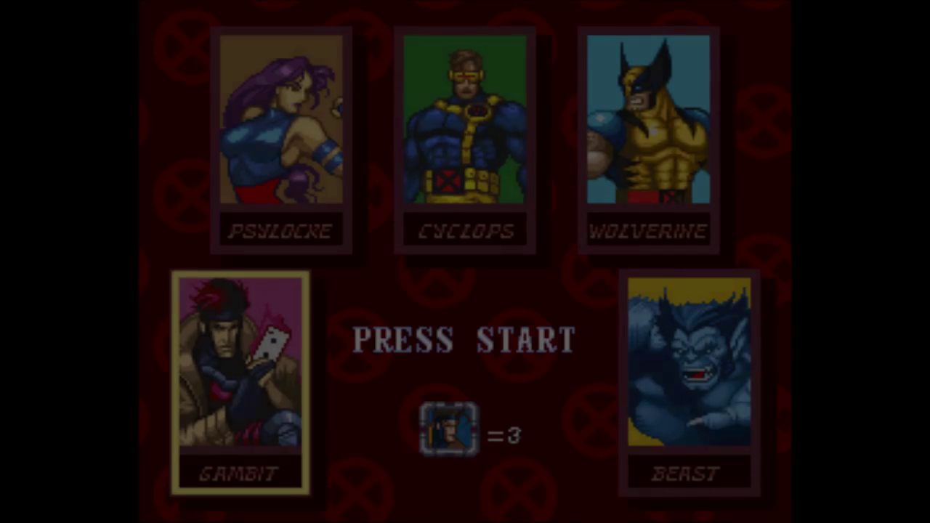